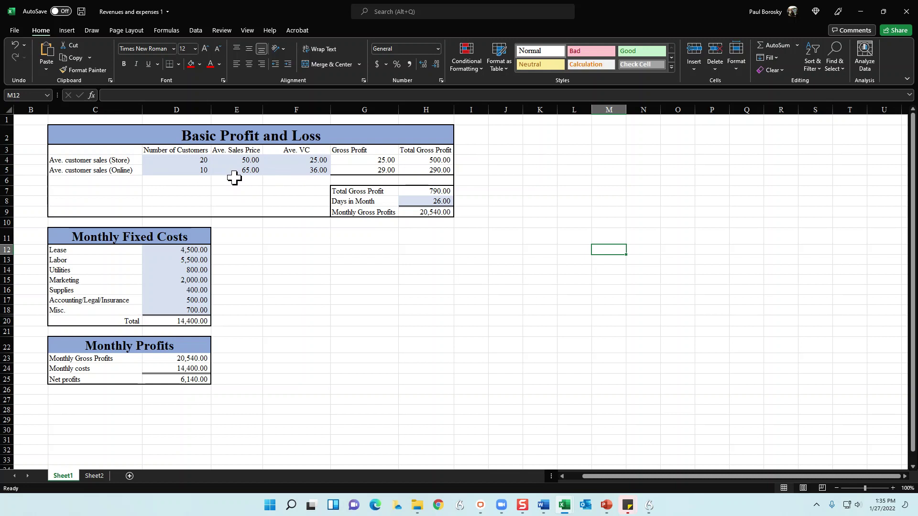
click(377, 161)
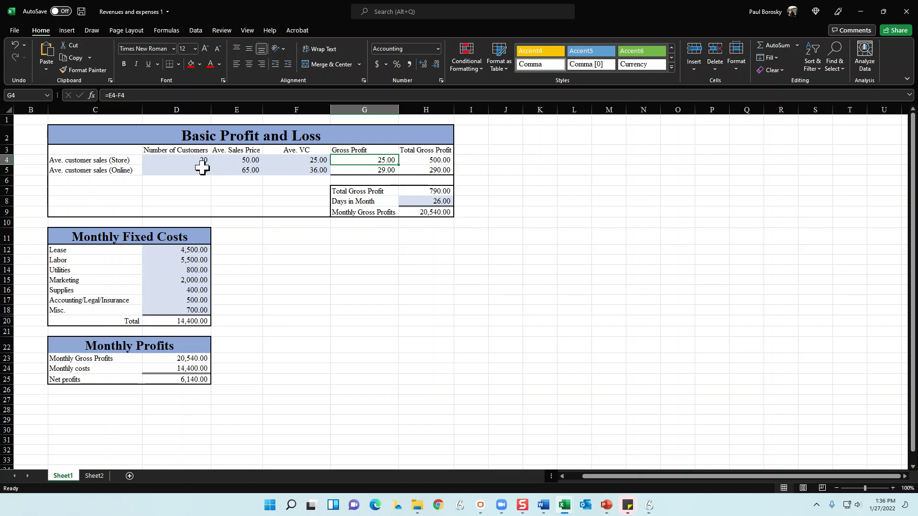
click(443, 162)
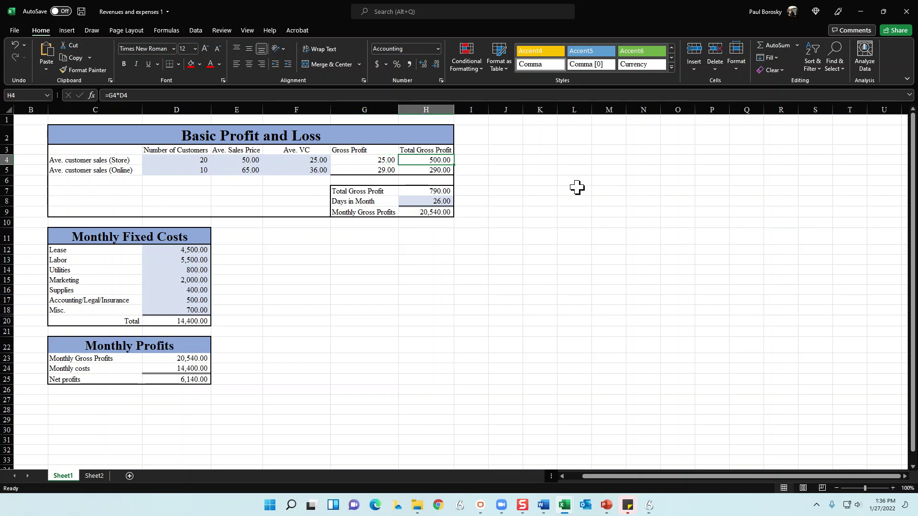
click(450, 171)
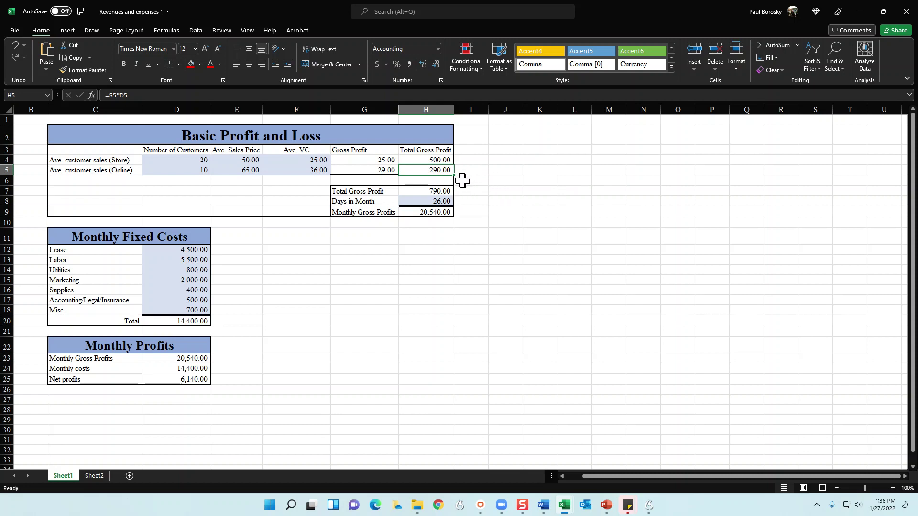
Enter 30 as Days in Month in H8 and verify the =H7*H8 gross profit formula
click(438, 202)
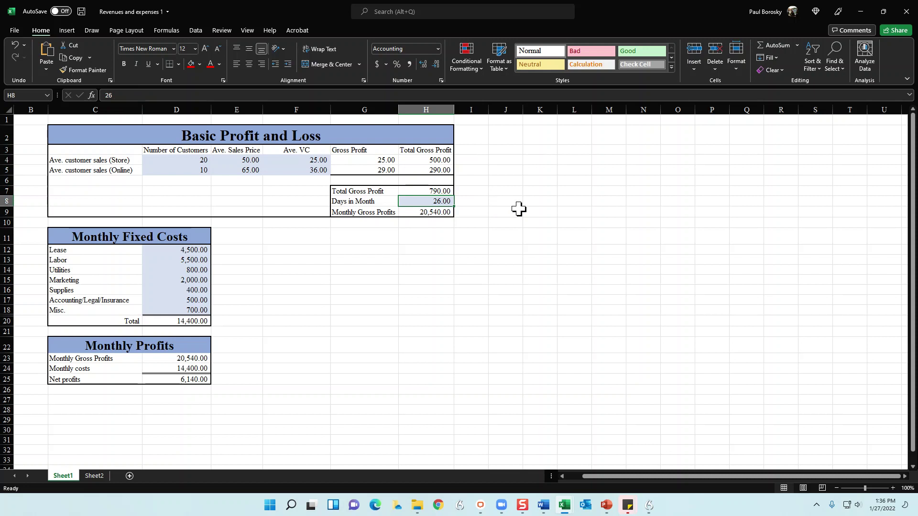
text(30)
key(Return)
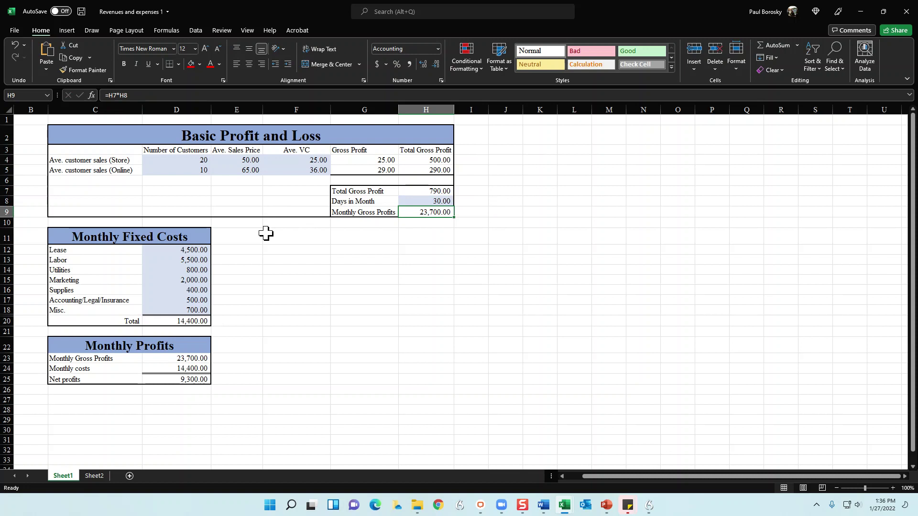
click(430, 201)
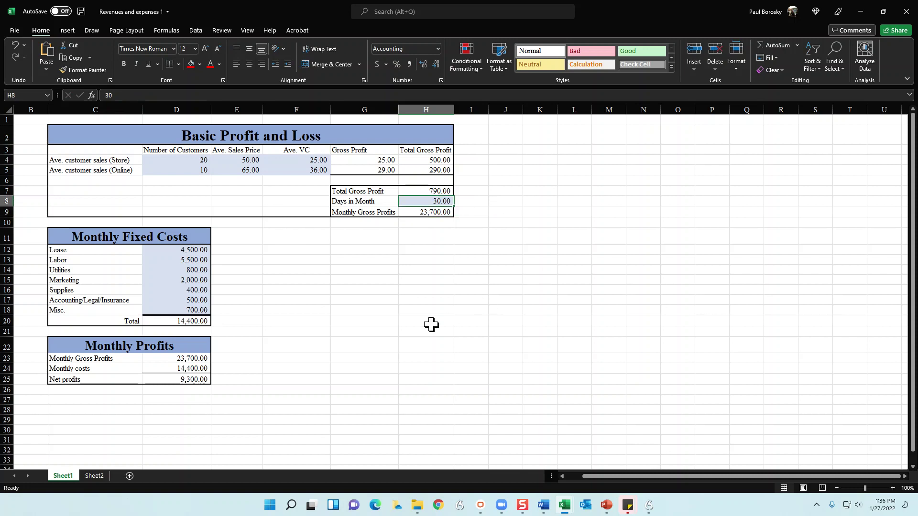
click(284, 289)
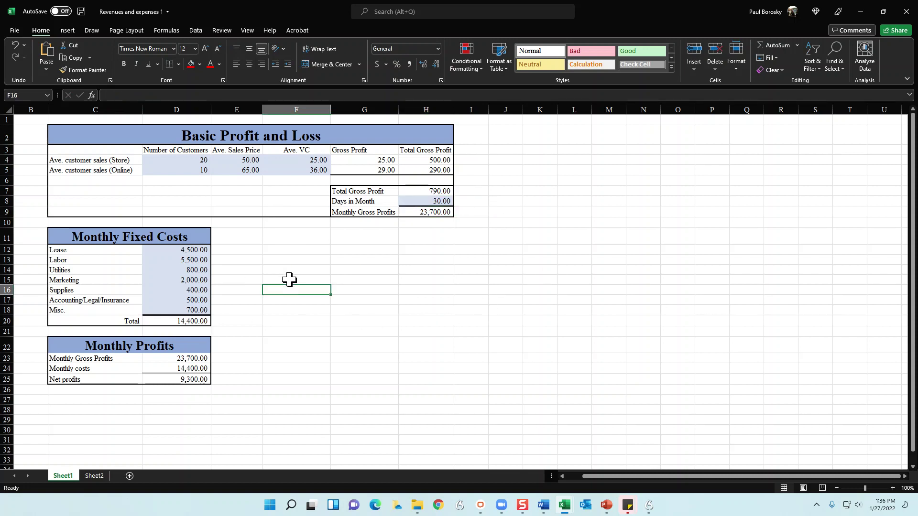
click(440, 189)
click(434, 213)
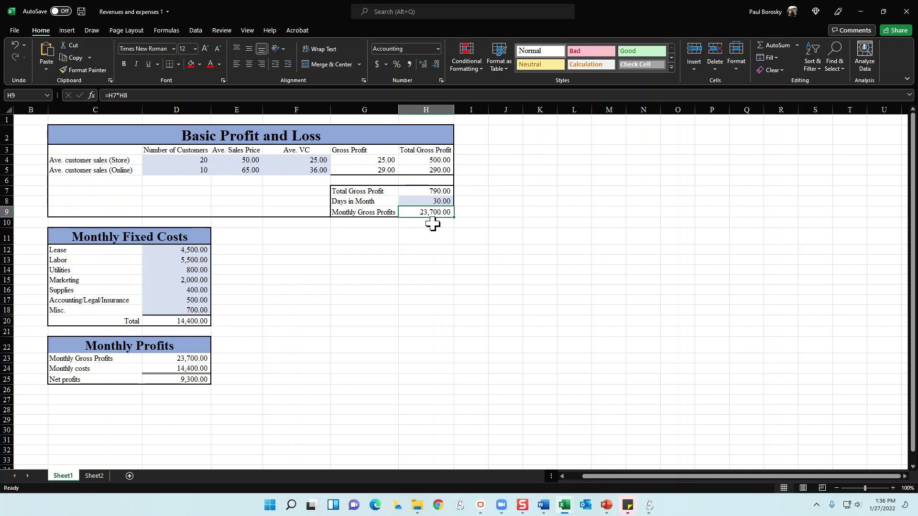
click(188, 357)
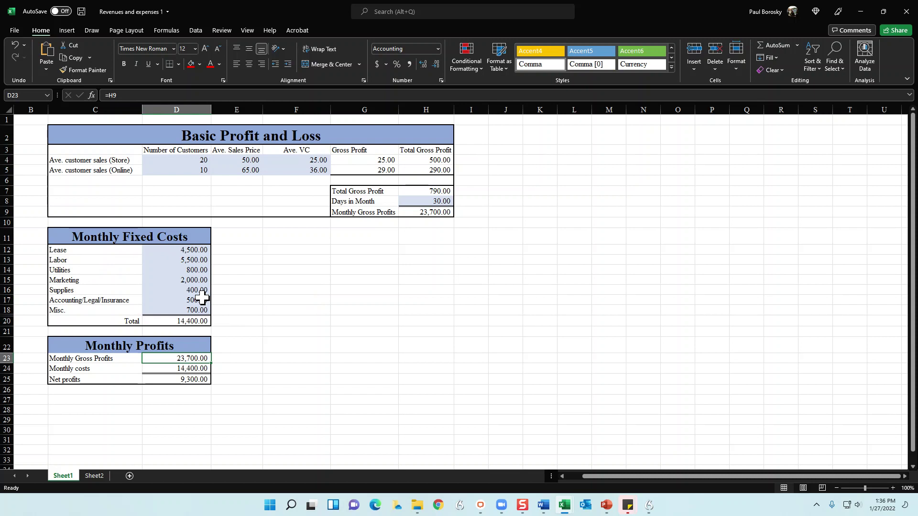
click(189, 309)
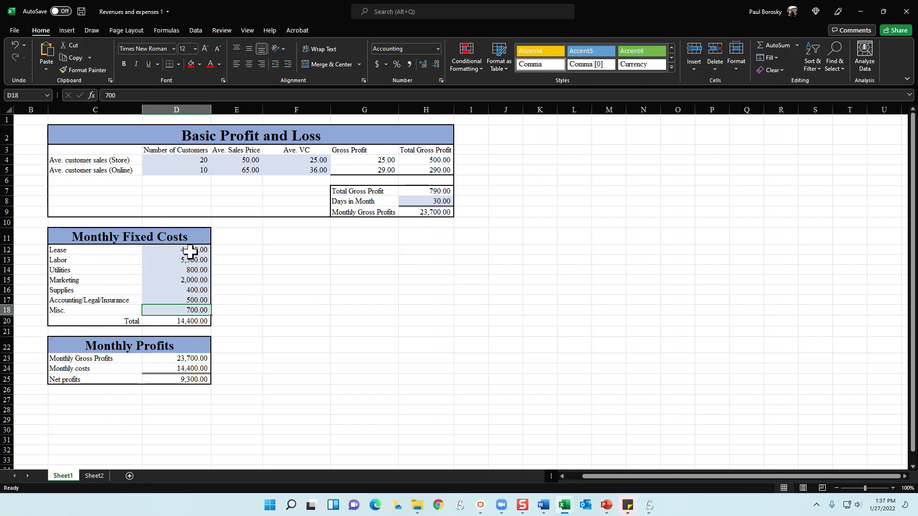
drag(192, 250, 179, 323)
click(186, 321)
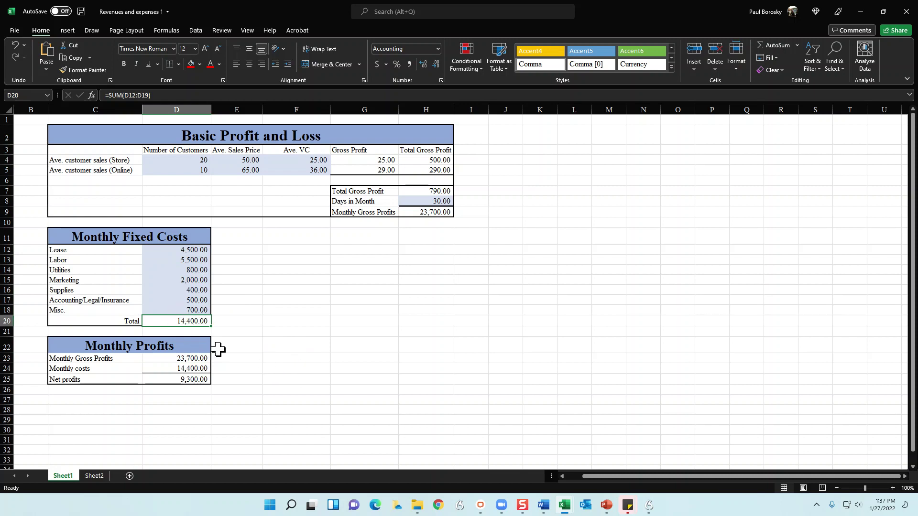
click(178, 368)
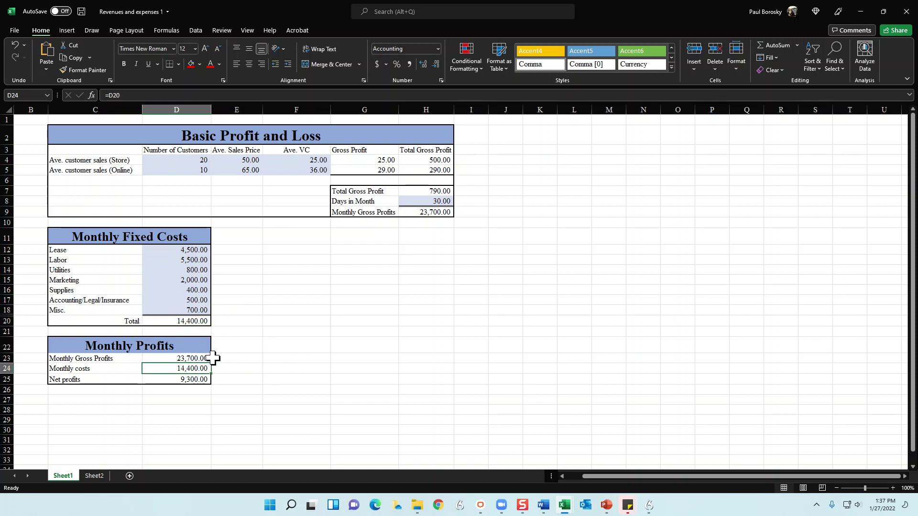
click(197, 358)
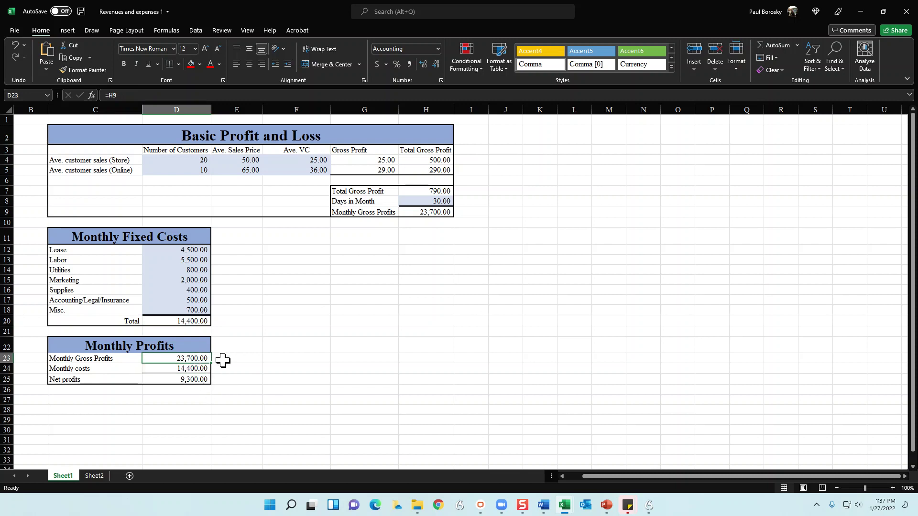
click(191, 369)
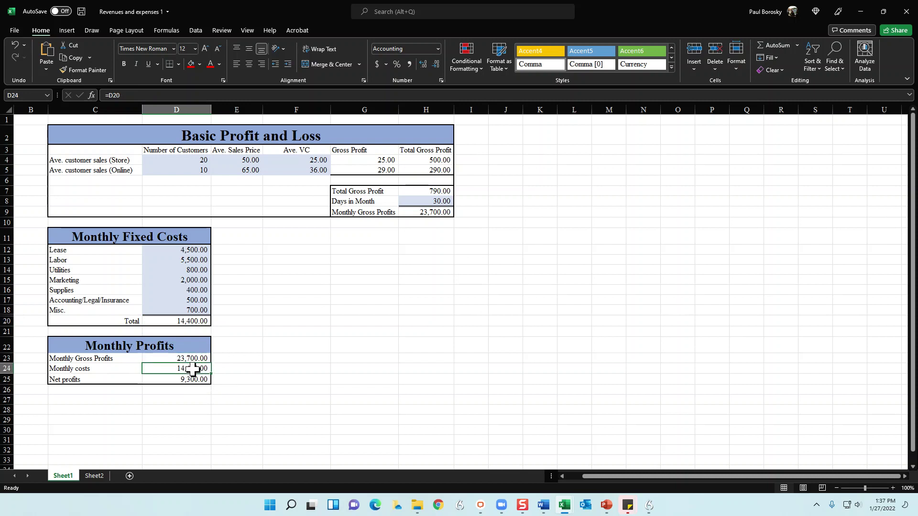
click(194, 381)
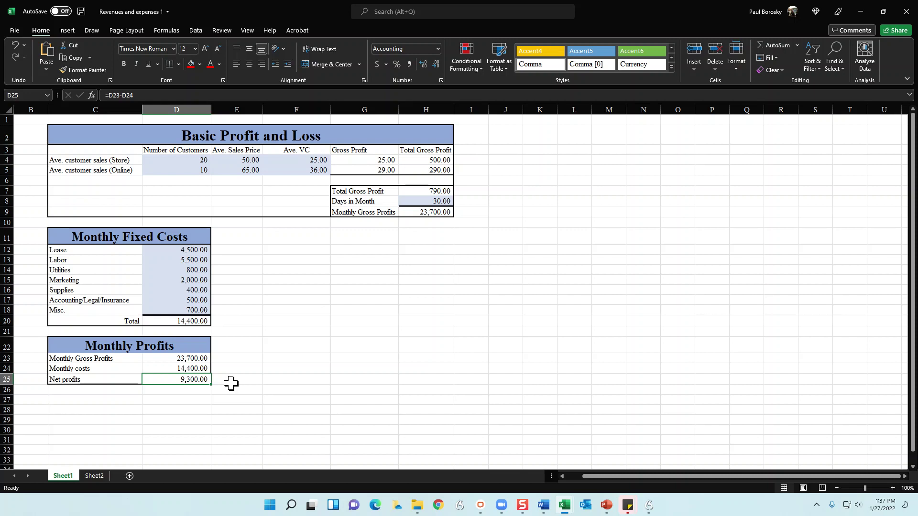
Change the online customer count in D5 to 15
click(184, 162)
click(203, 170)
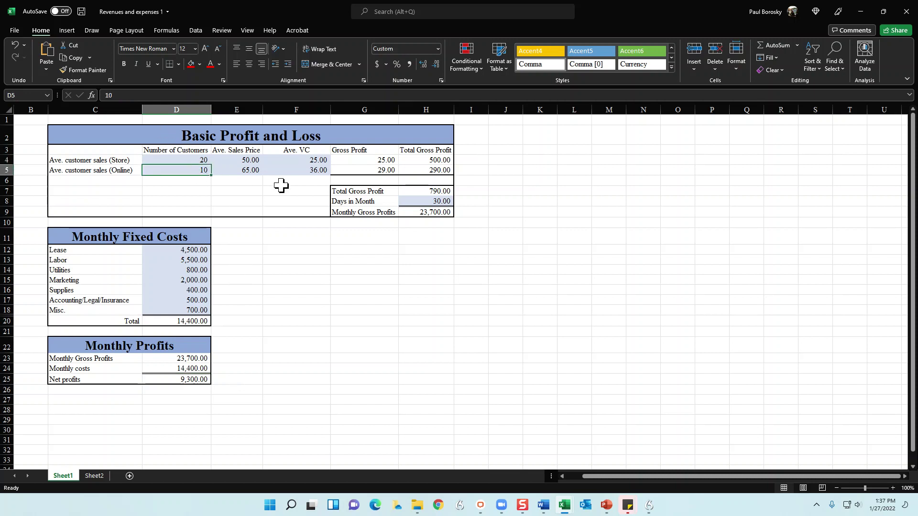
text(15)
key(Return)
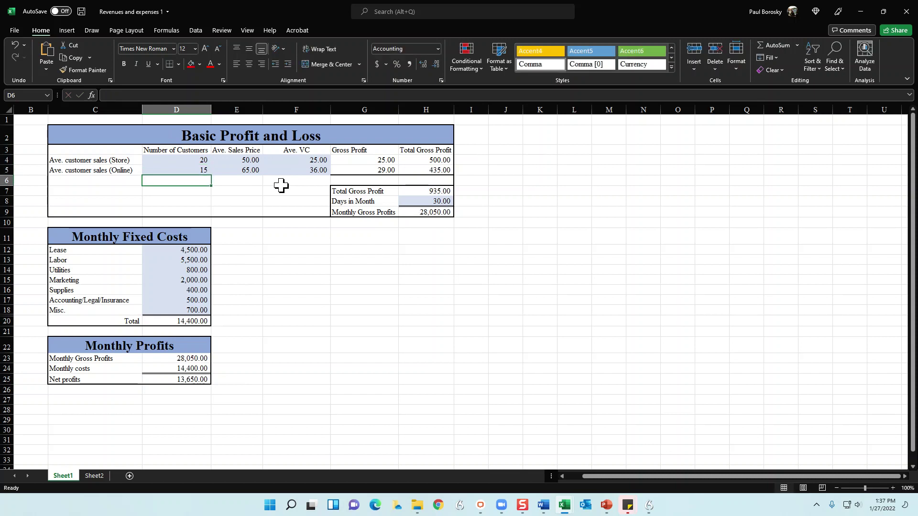
click(194, 170)
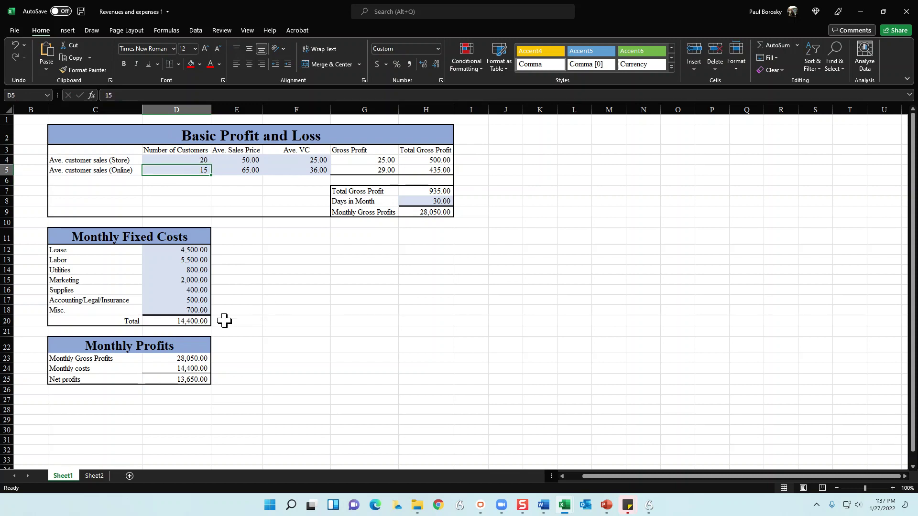
Set the Marketing cost in D15 to 2,300.00 and recheck the customer count
click(182, 280)
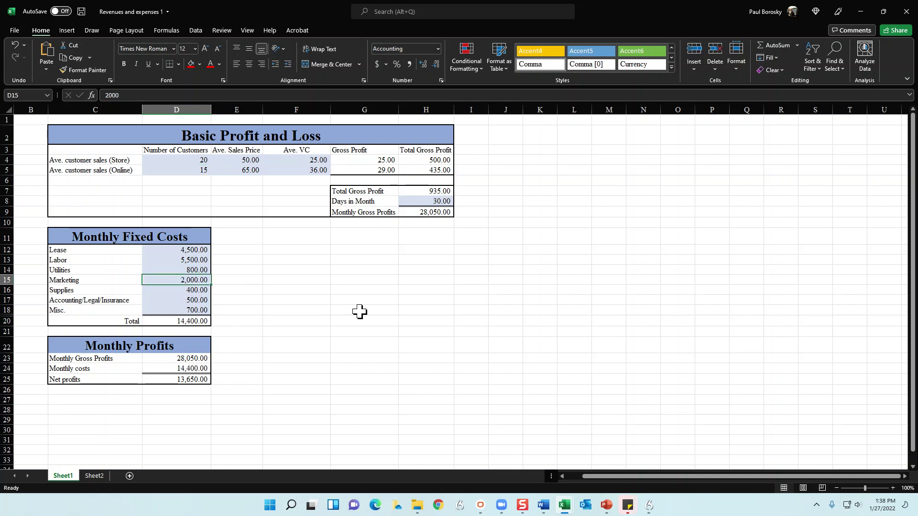
text(2300)
key(Return)
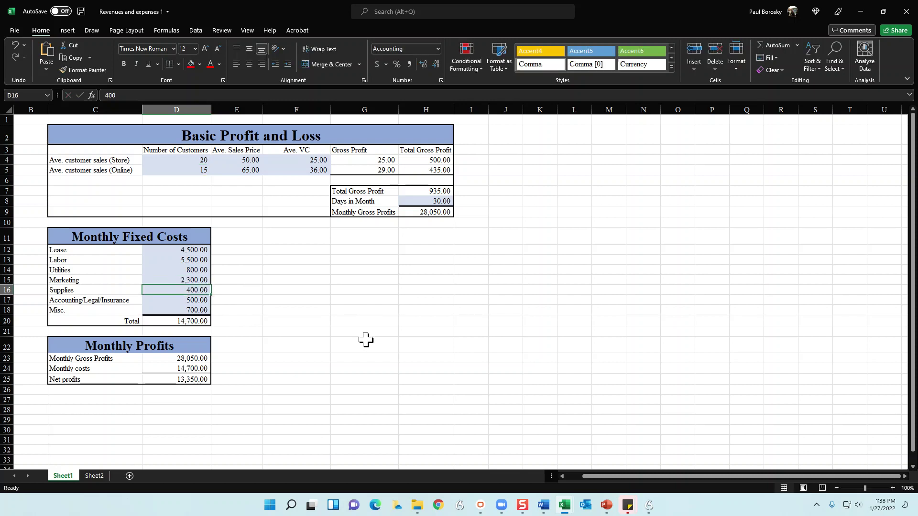
click(306, 270)
click(205, 282)
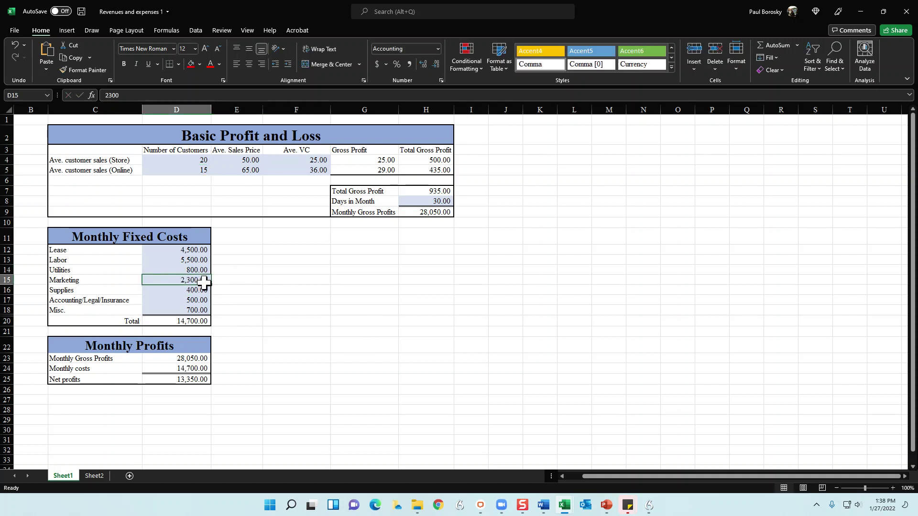
click(200, 173)
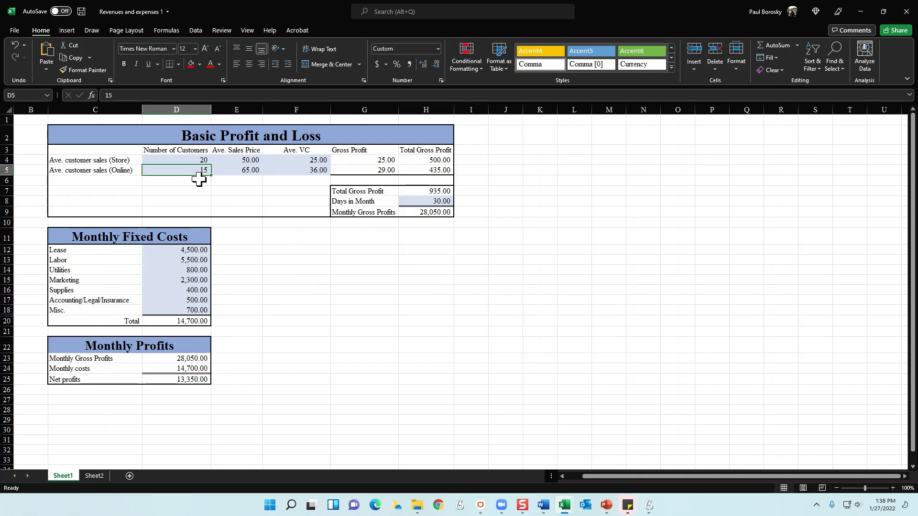
Review the 13,350.00 net profit and customer counts, then display PowerPoint's Summary slide 5
click(182, 384)
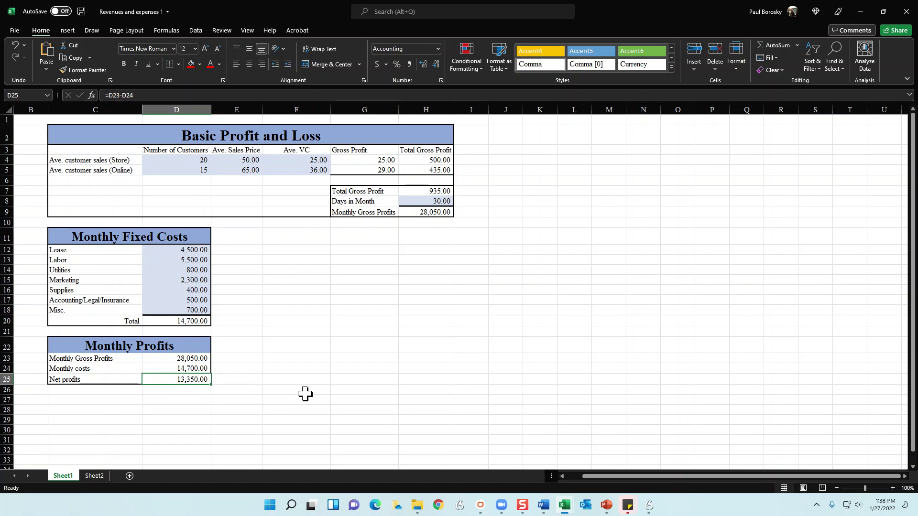
click(194, 161)
click(198, 170)
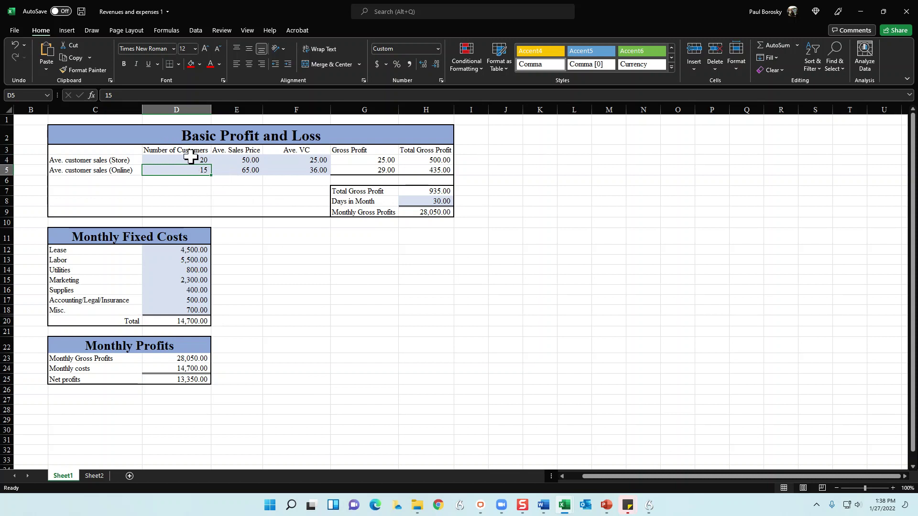
click(181, 381)
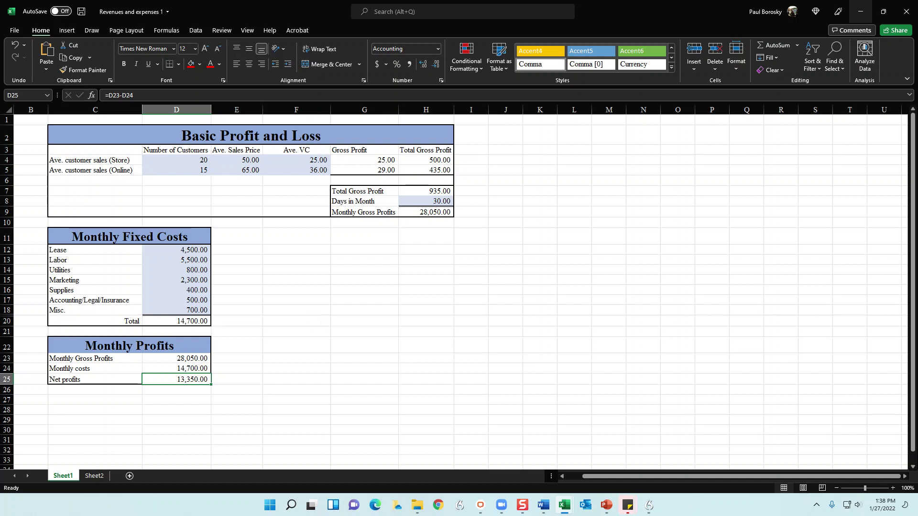
click(860, 11)
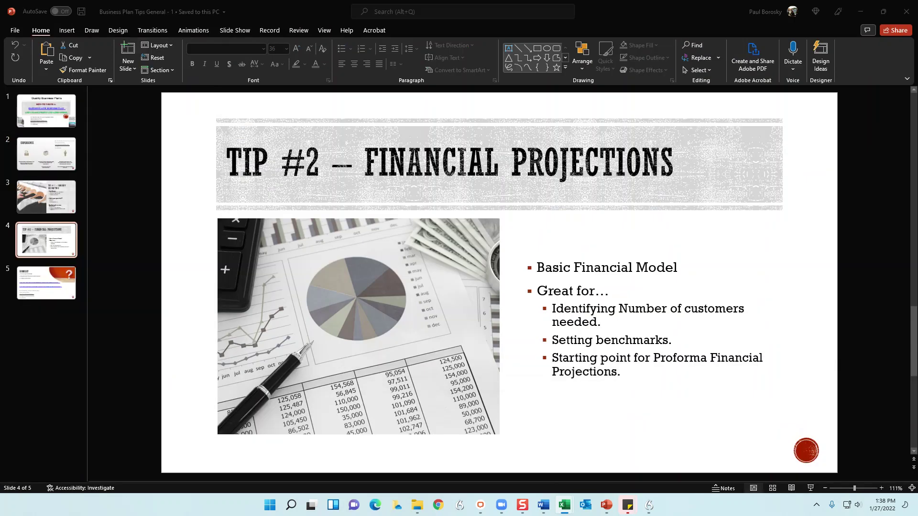
click(59, 276)
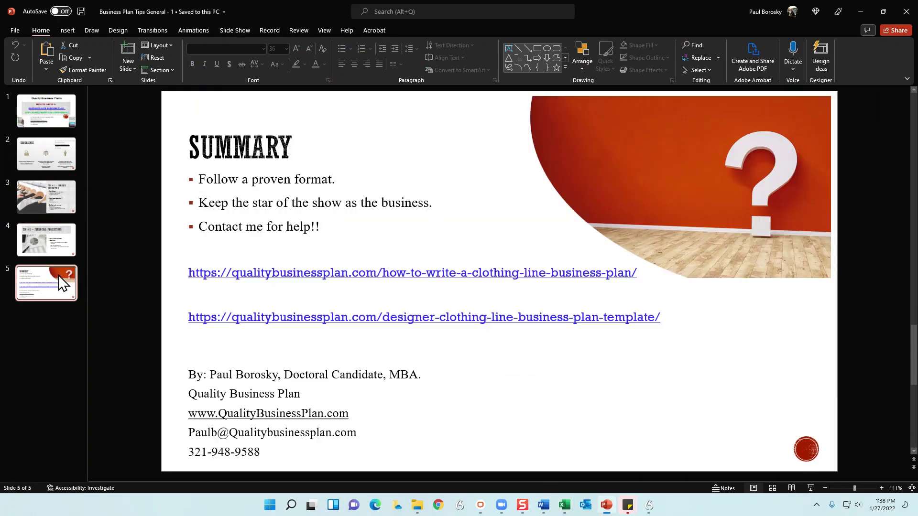